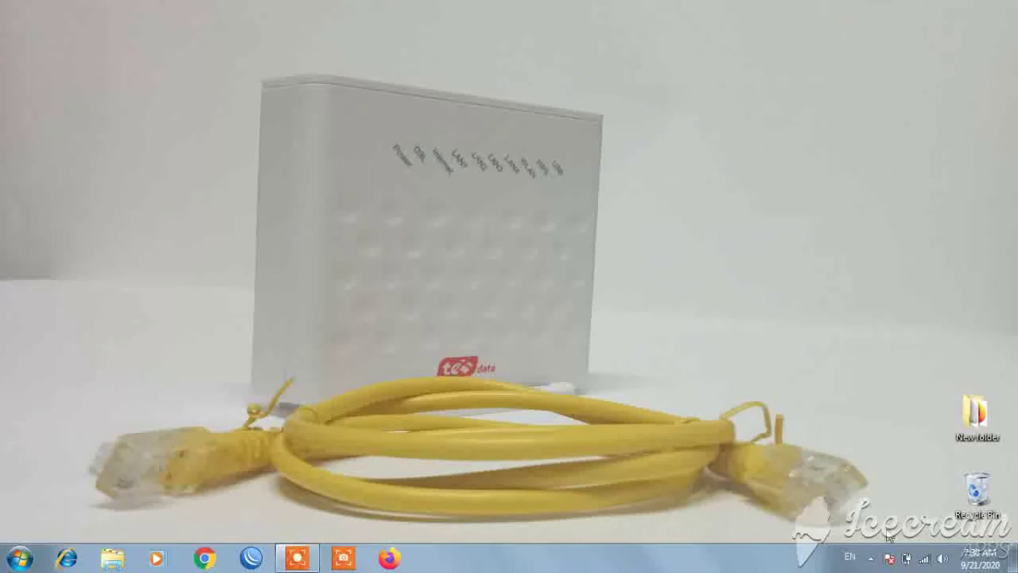
Open the Network and Sharing Center from the network connection list
click(922, 560)
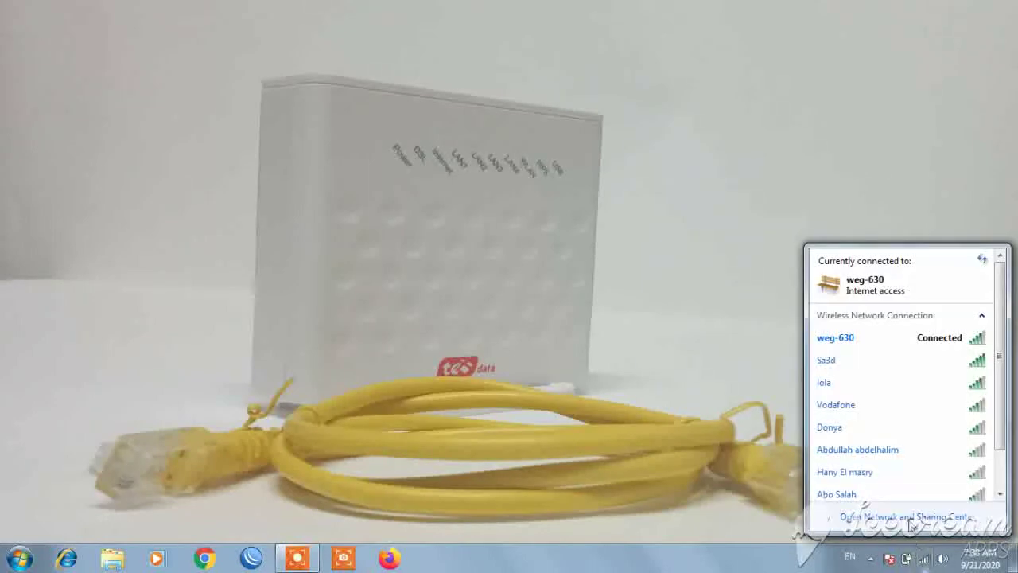
click(897, 519)
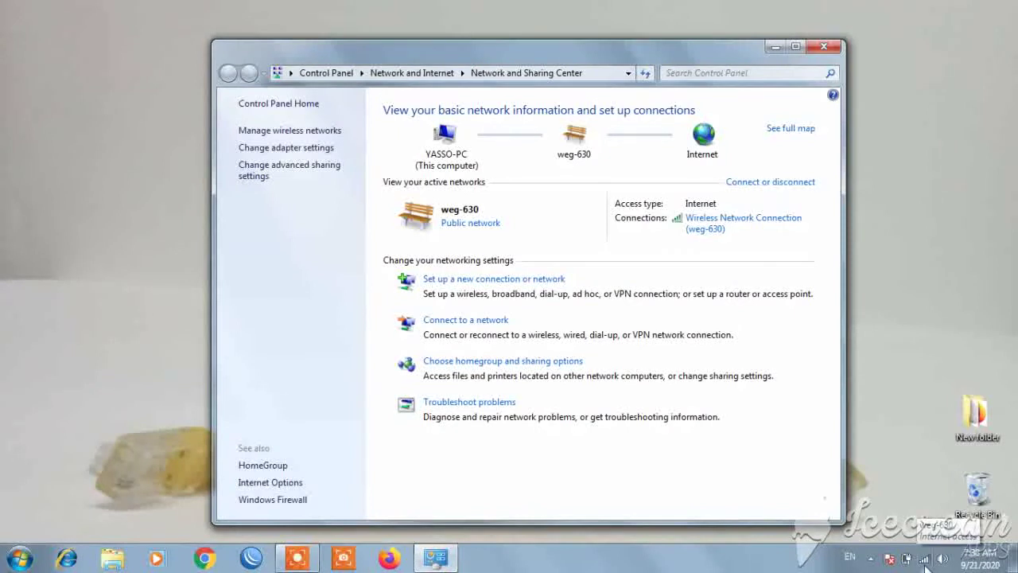
click(923, 560)
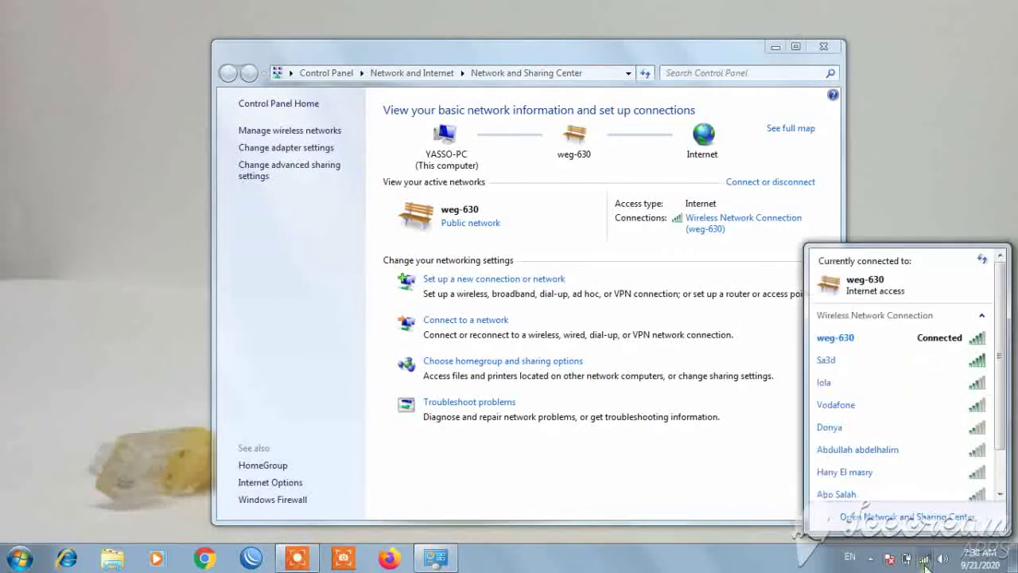
click(867, 520)
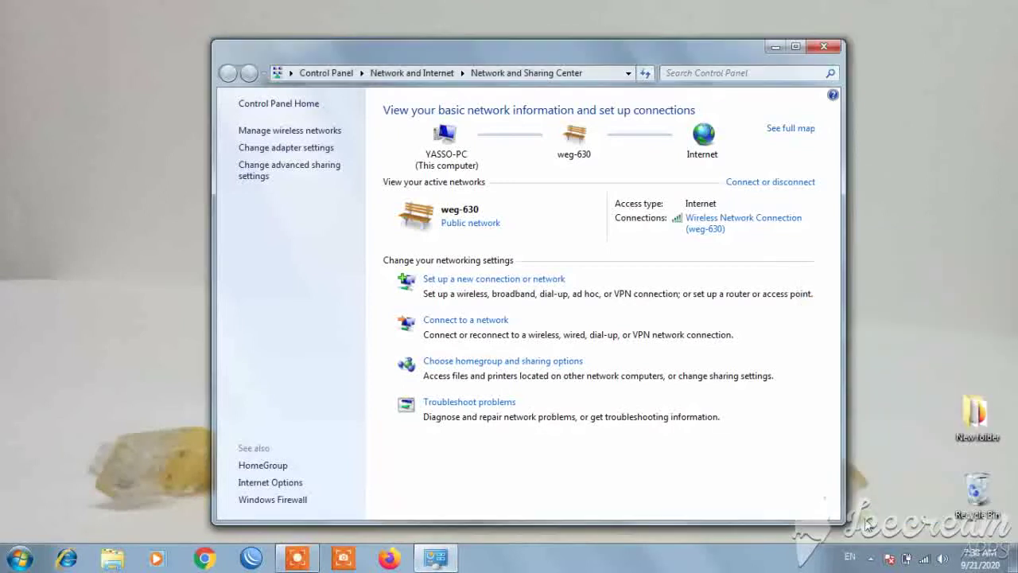
Go to the adapter settings and disable the Wireless Network Connection
click(280, 149)
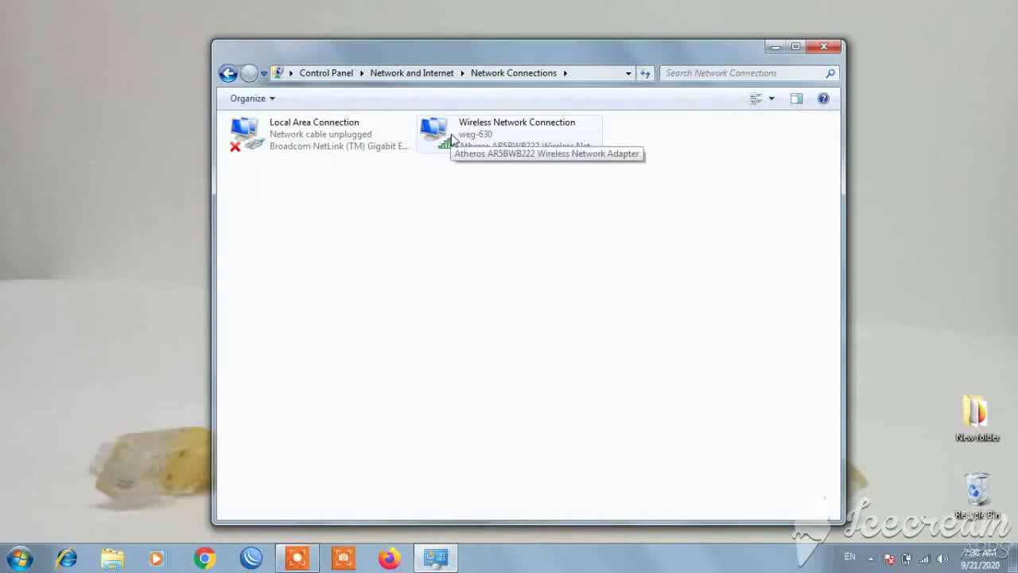
right_click(452, 139)
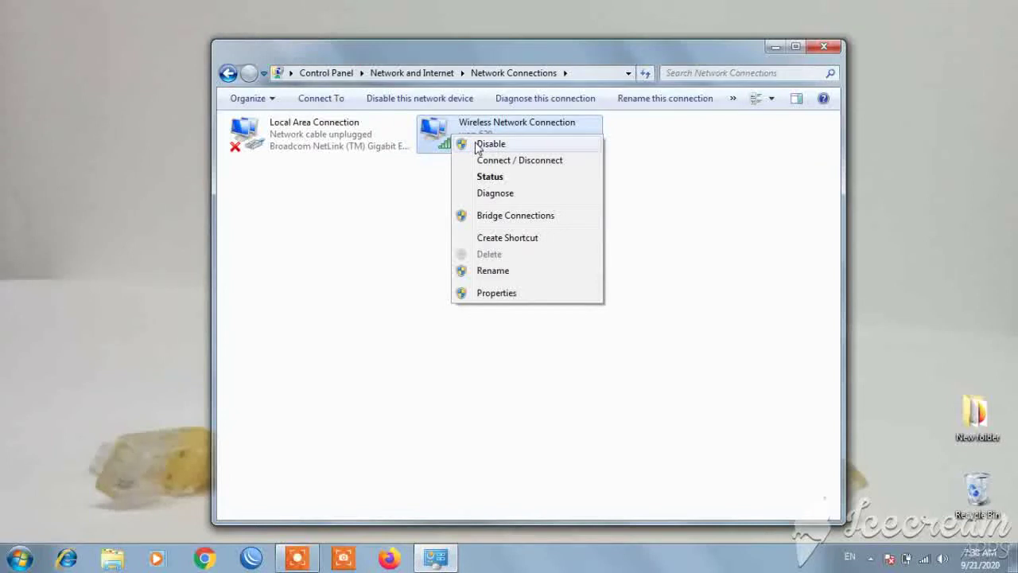
click(487, 144)
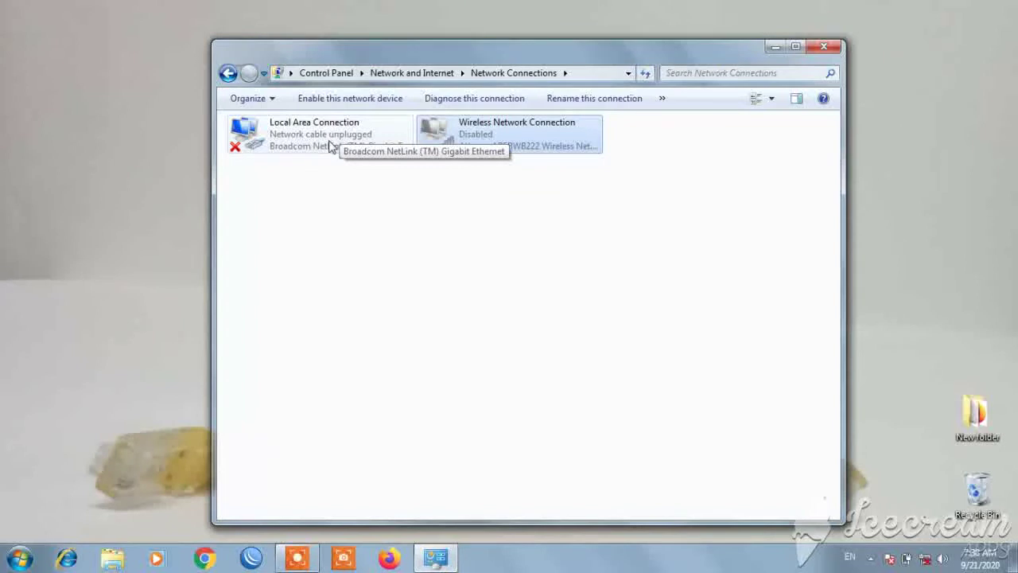
Open the Internet Protocol Version 4 (TCP/IPv4) properties of the Local Area Connection
click(330, 147)
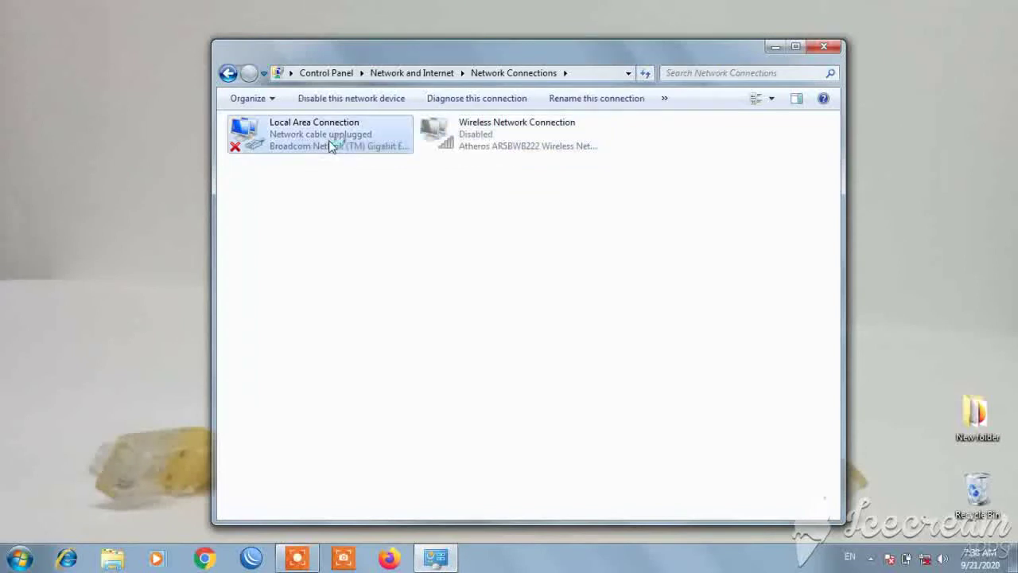
double_click(330, 148)
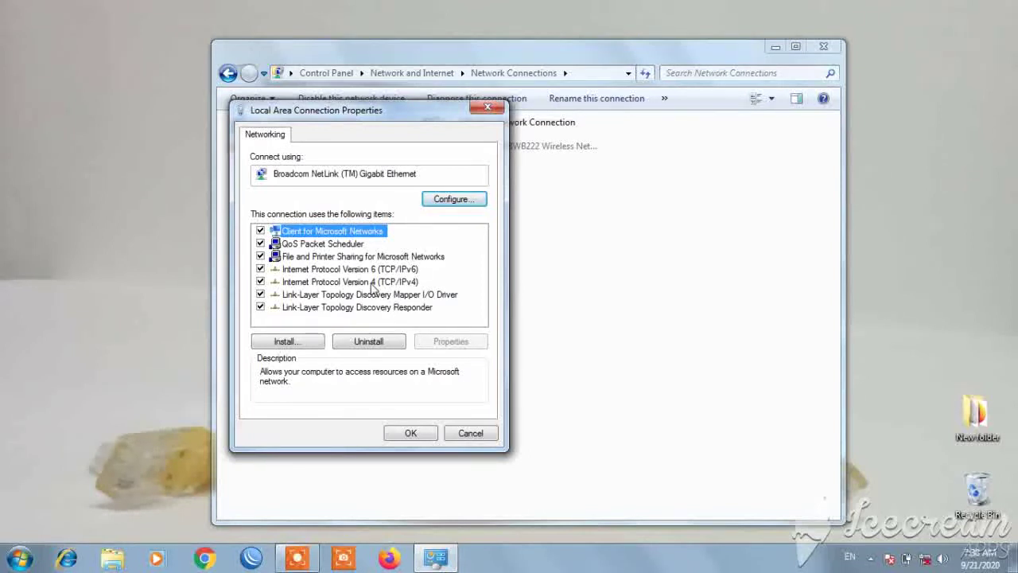
double_click(372, 284)
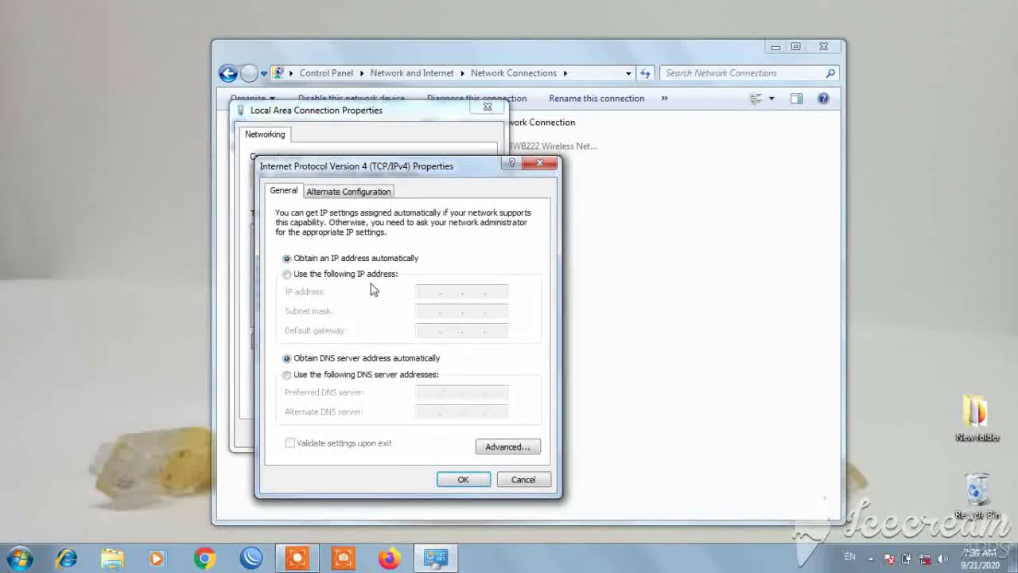
Assign the static IP address 192.168.1.22 with subnet mask 255.255.255.0 and default gateway 192.168.1.1, and apply the connection properties
click(326, 275)
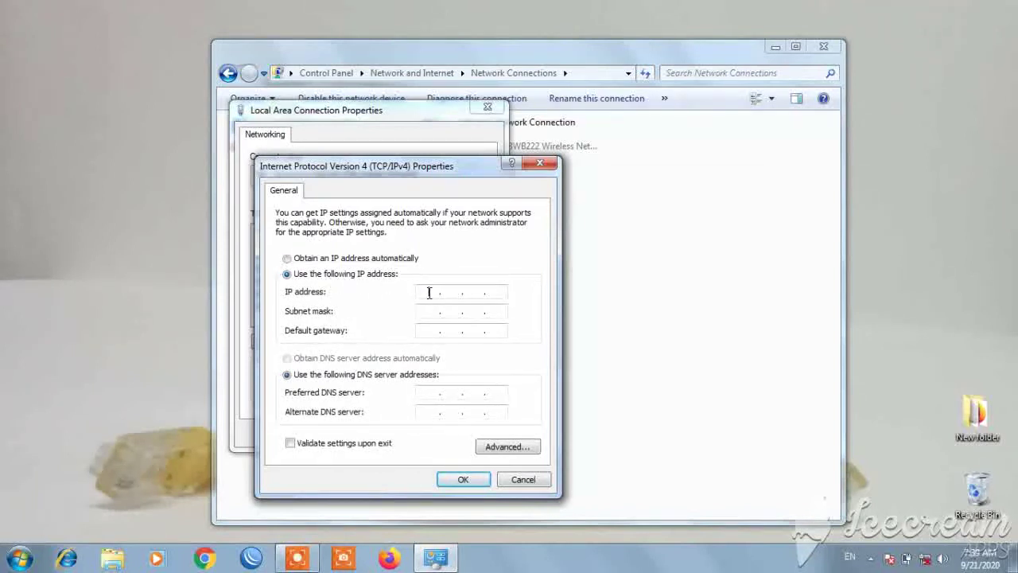
click(429, 293)
text(192 . 168 . 1 . 22)
click(428, 312)
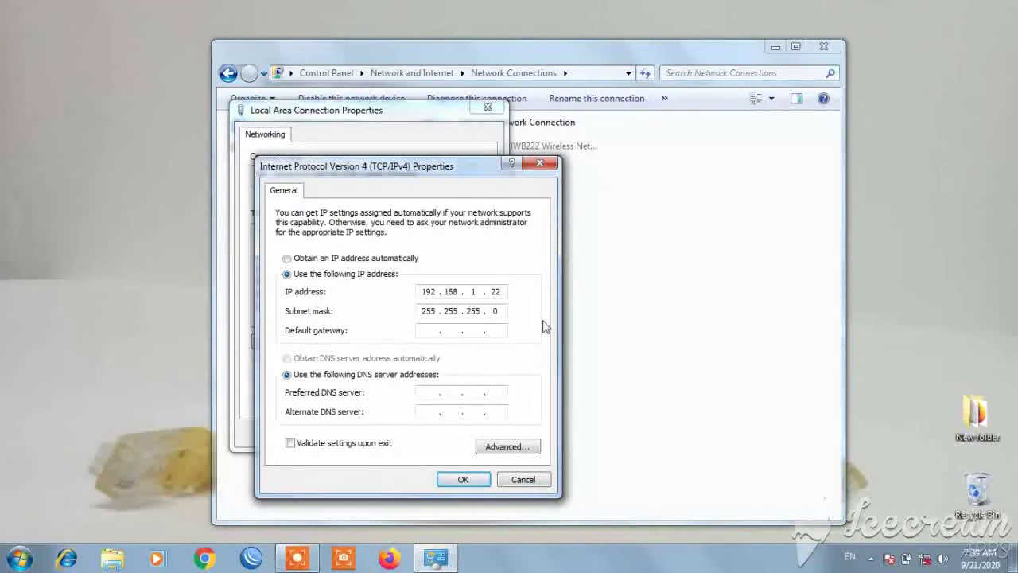
click(427, 333)
text(192 . 168 . 1 . 1)
click(482, 486)
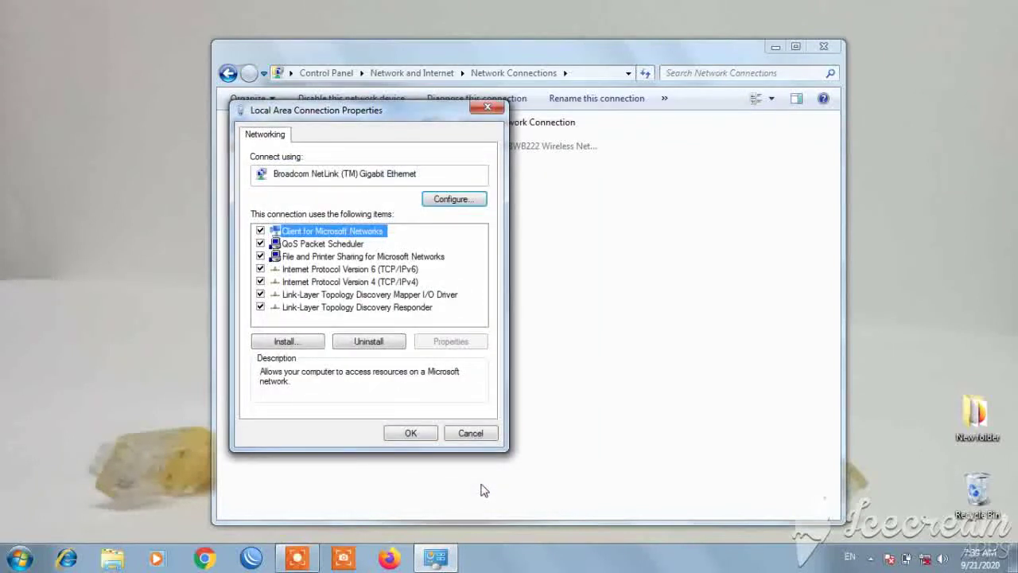
click(424, 437)
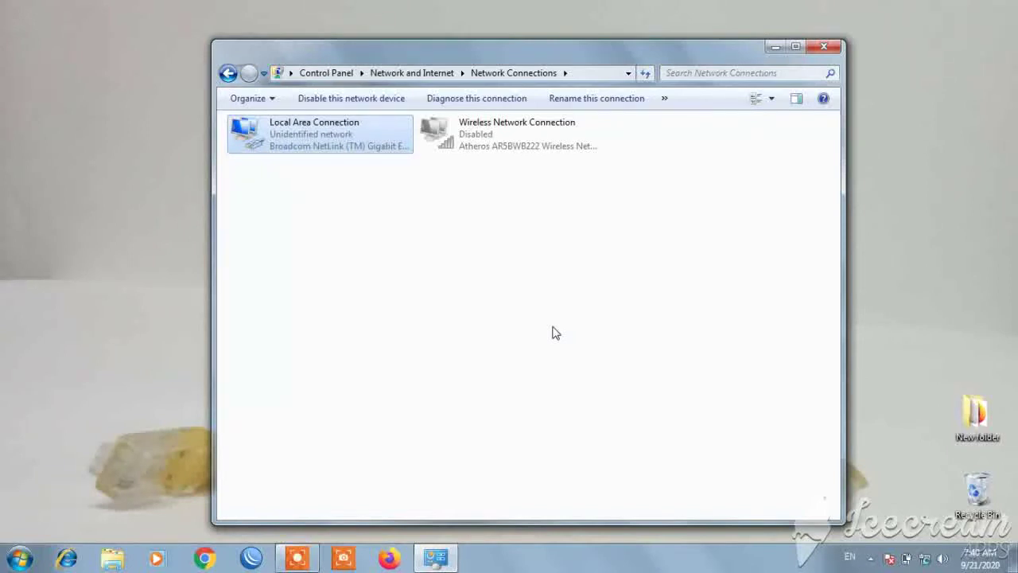
Switch to Firefox and decline making it the default browser
mouse_move(927, 561)
click(388, 560)
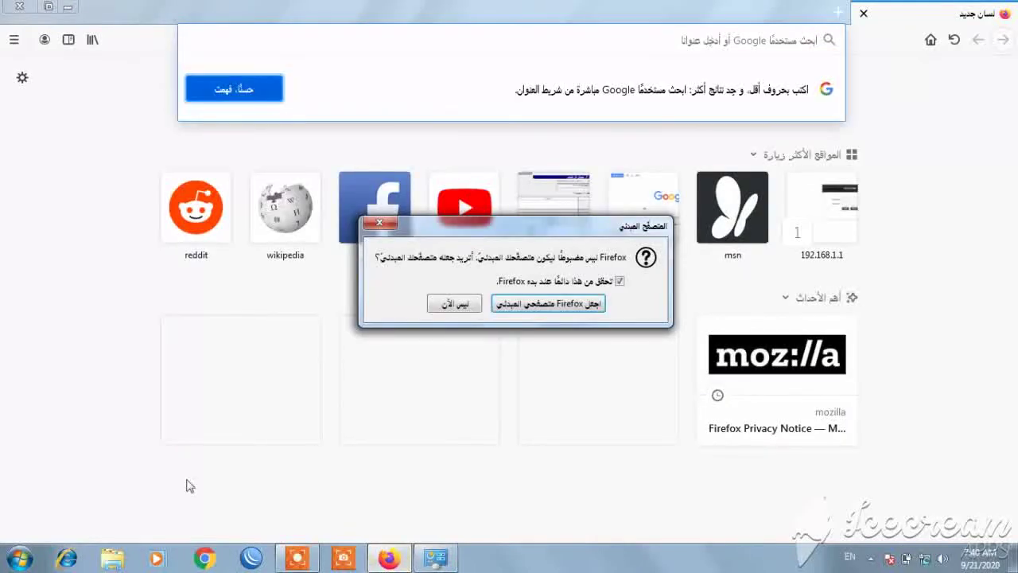
click(454, 303)
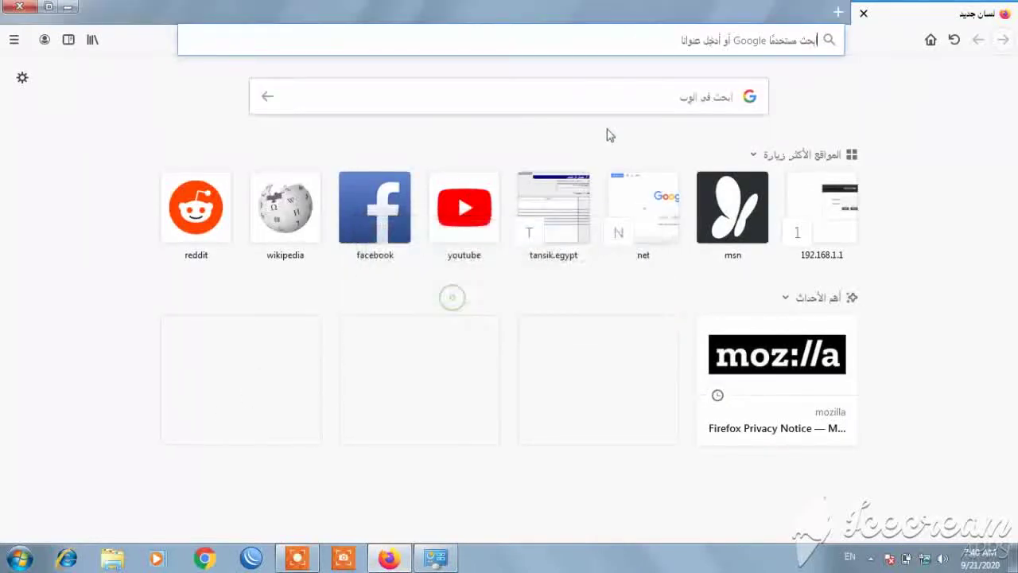
Load the router's firmware update page at 192.168.1.254
click(743, 44)
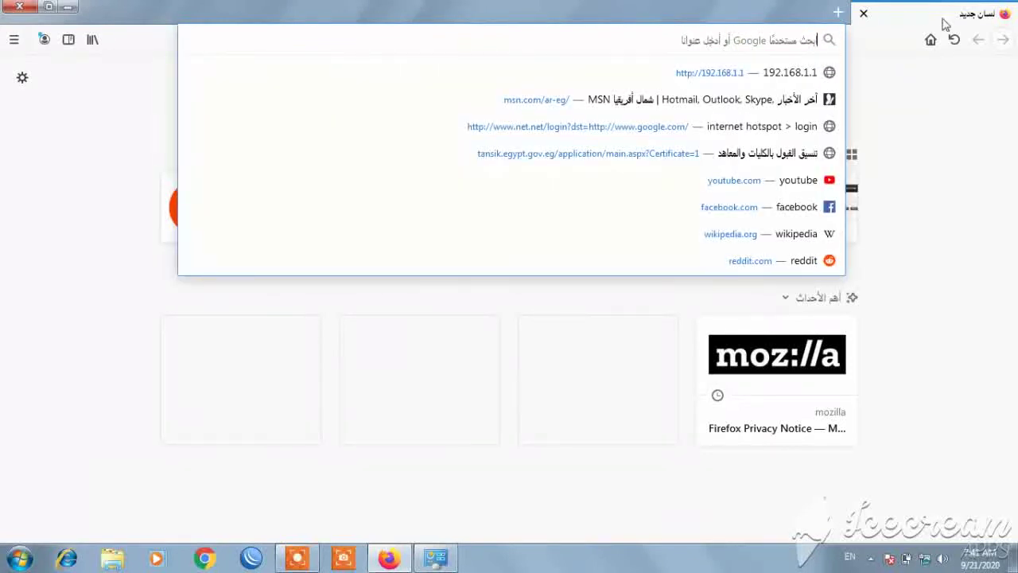
text(1)
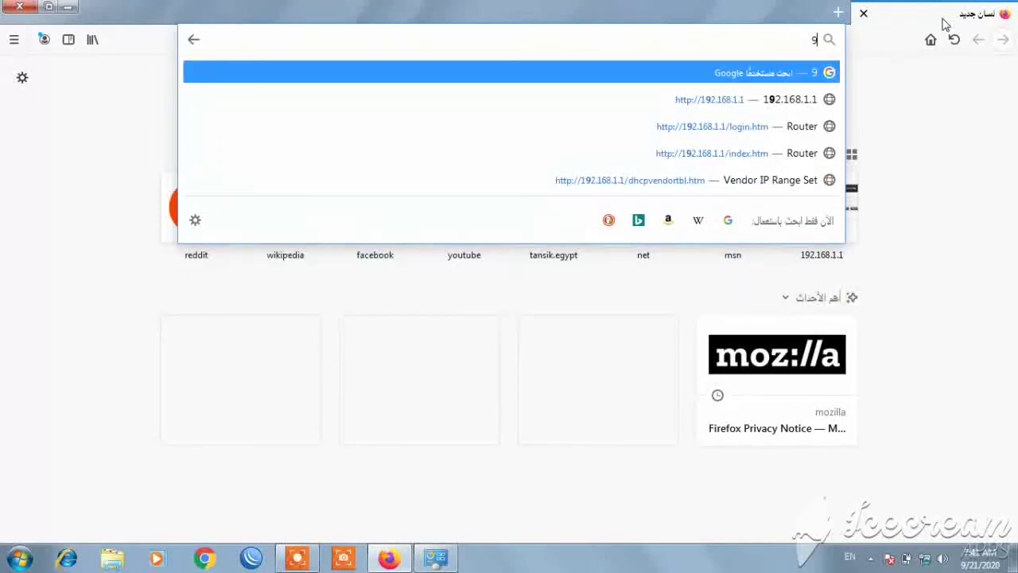
key(BackSpace)
text(192)
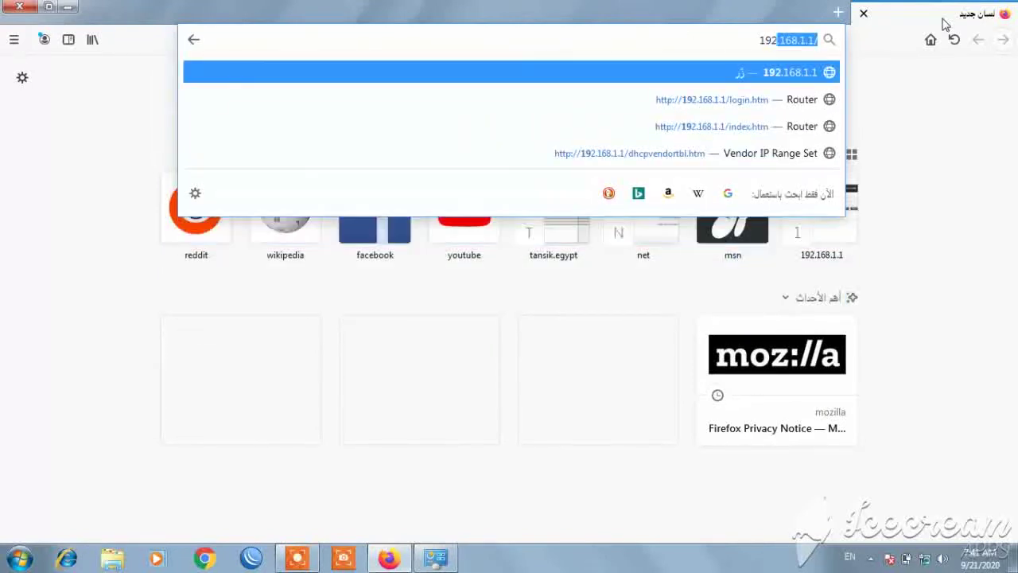
text(.16)
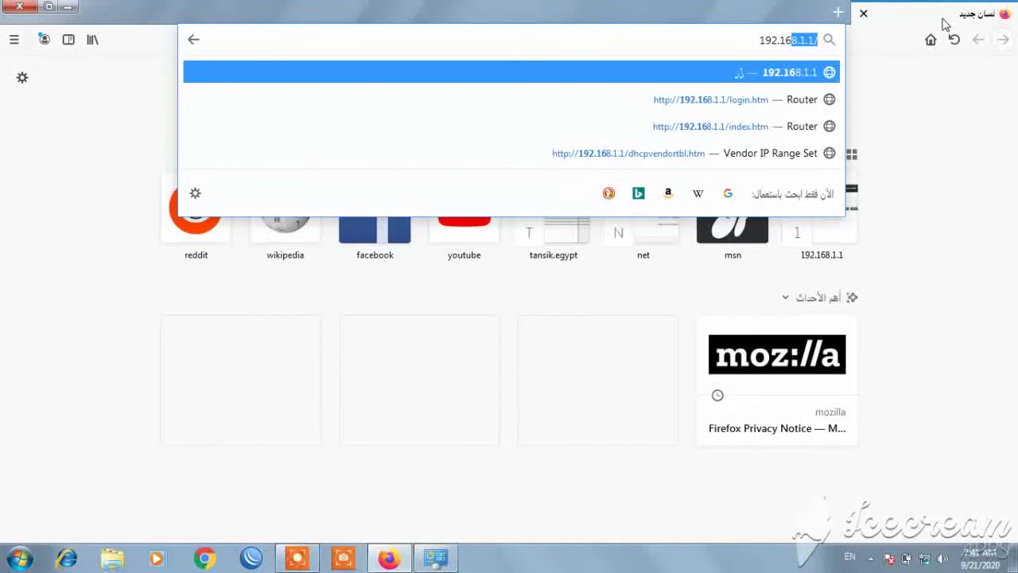
text(8.1.25)
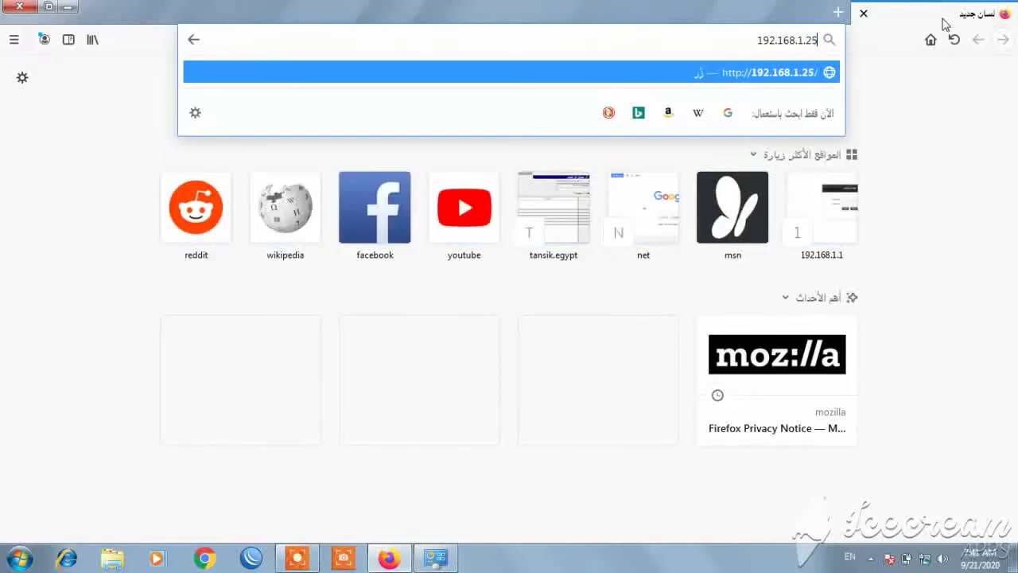
text(4)
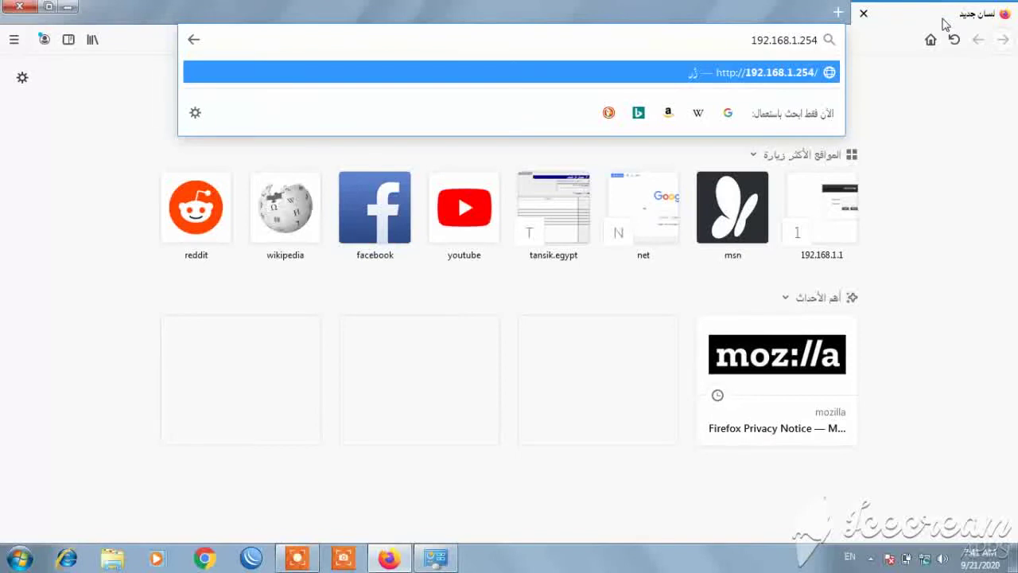
key(Return)
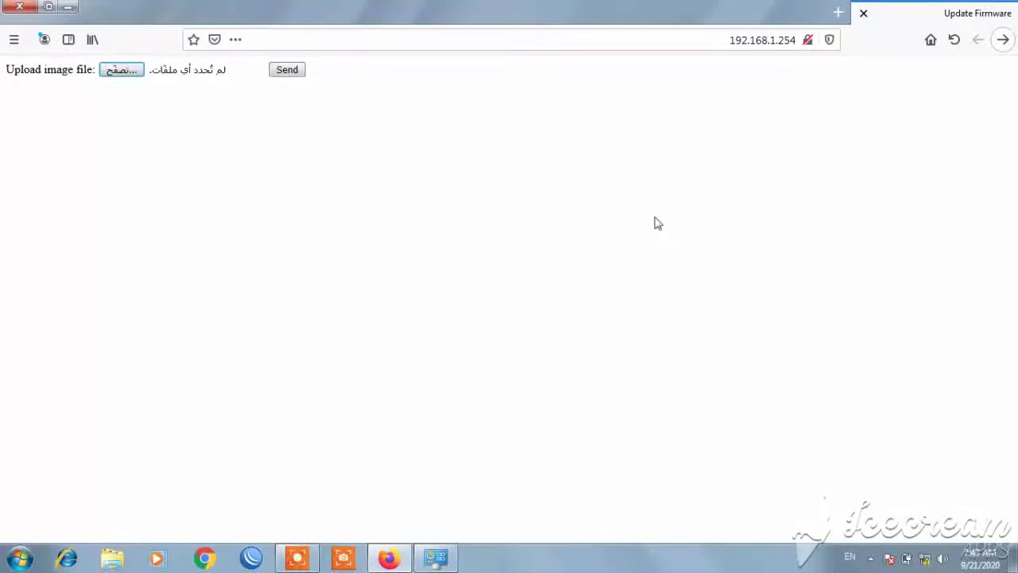
Upload the firmware image Tested.BIN from the TOTLINK ND300 folder inside "zte to toto link" on Local Disk (D:)
click(133, 72)
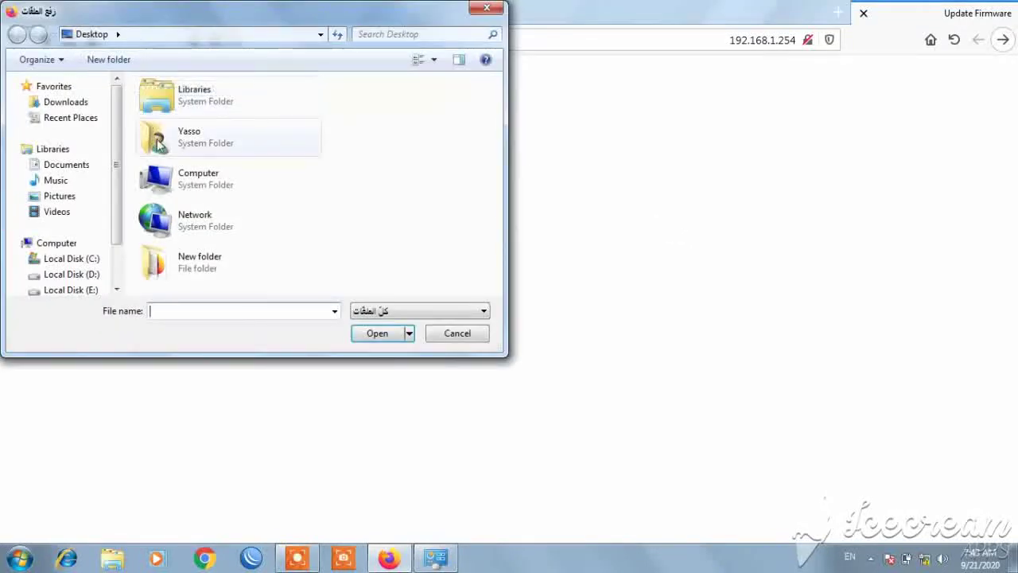
double_click(189, 188)
double_click(260, 163)
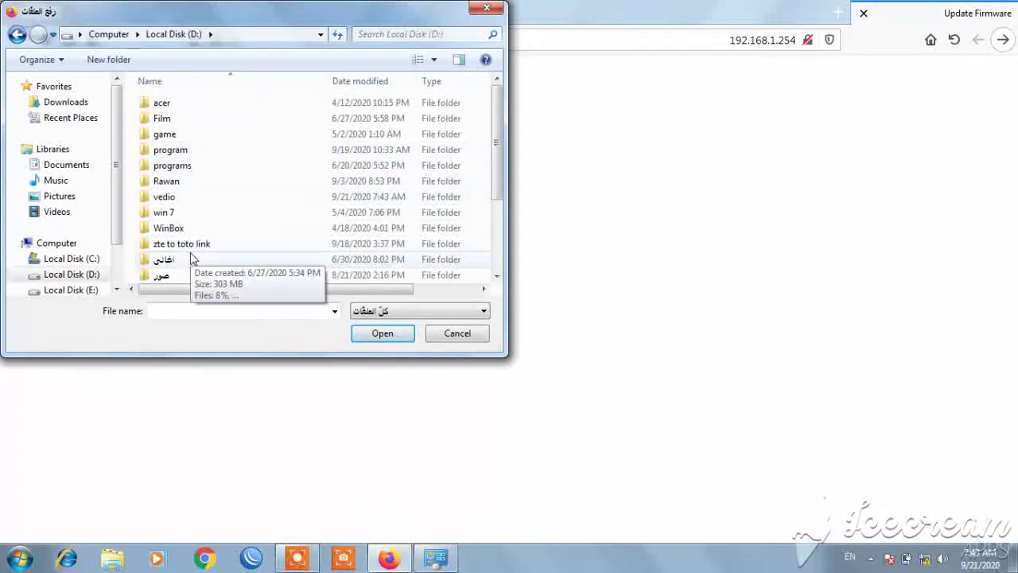
double_click(191, 247)
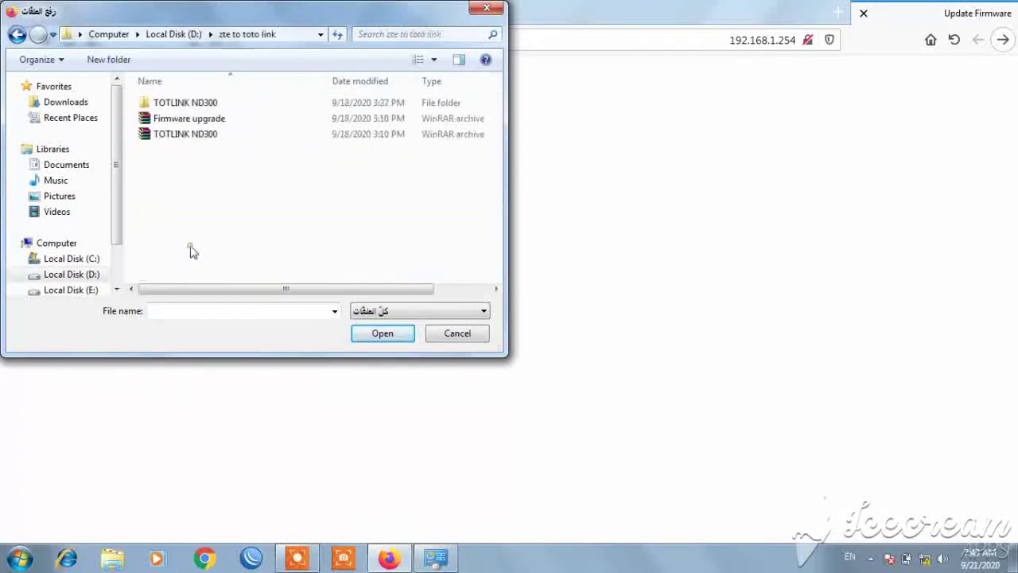
double_click(195, 107)
double_click(191, 103)
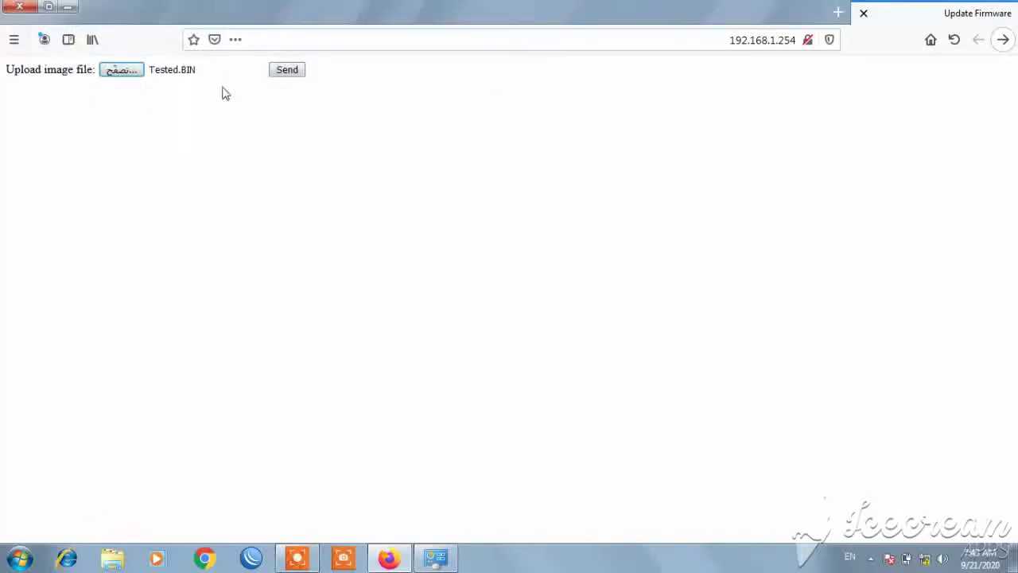
click(294, 70)
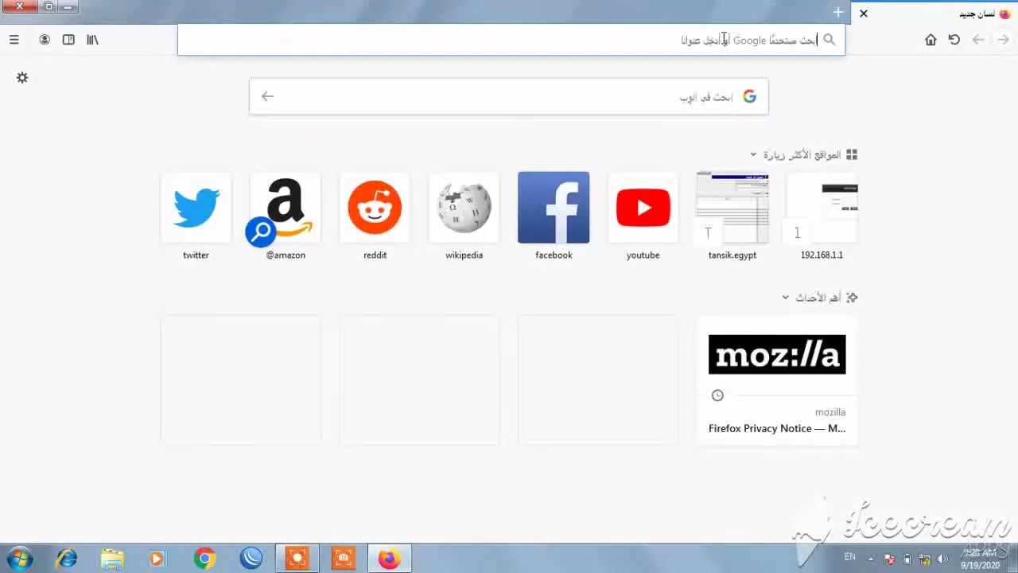
Load the router's login page at 192.168.1.1
click(723, 40)
text(192)
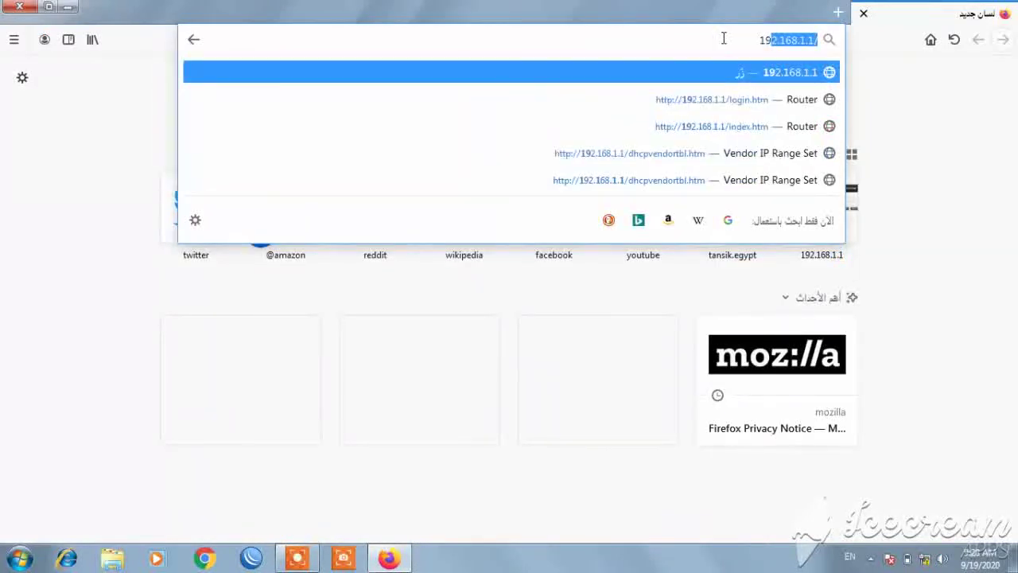
text(.168)
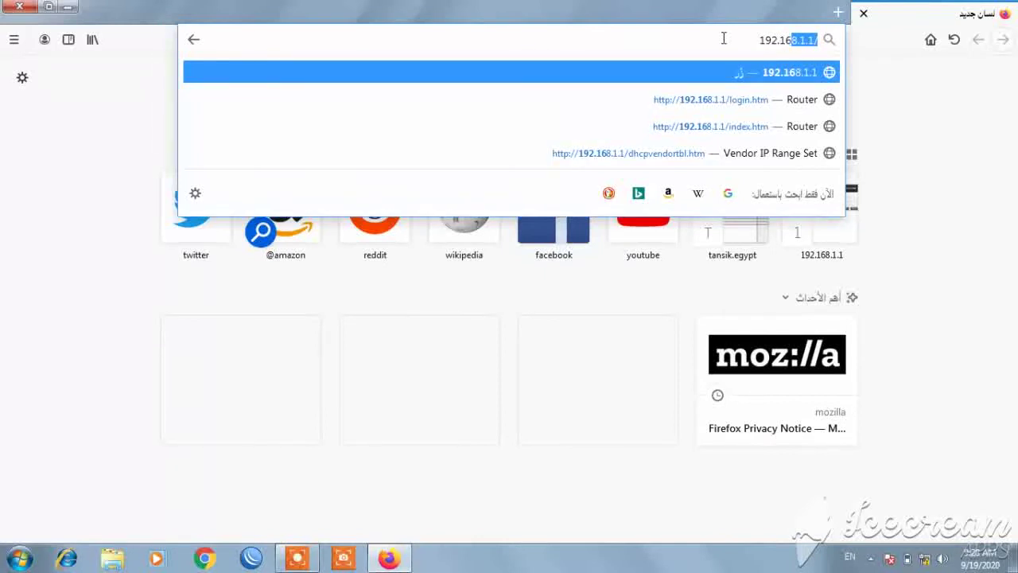
text(.)
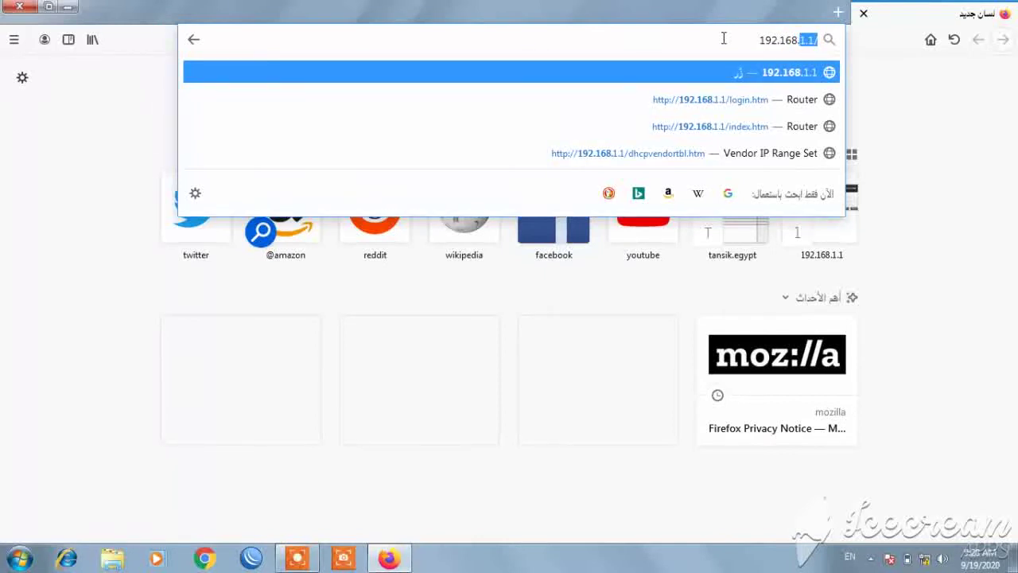
text(1.)
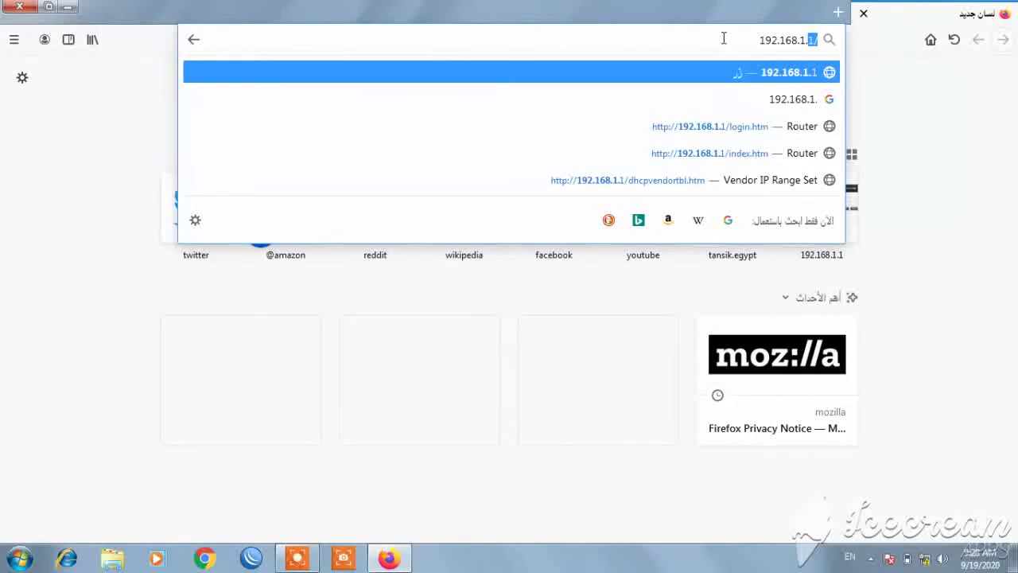
text(1)
key(Return)
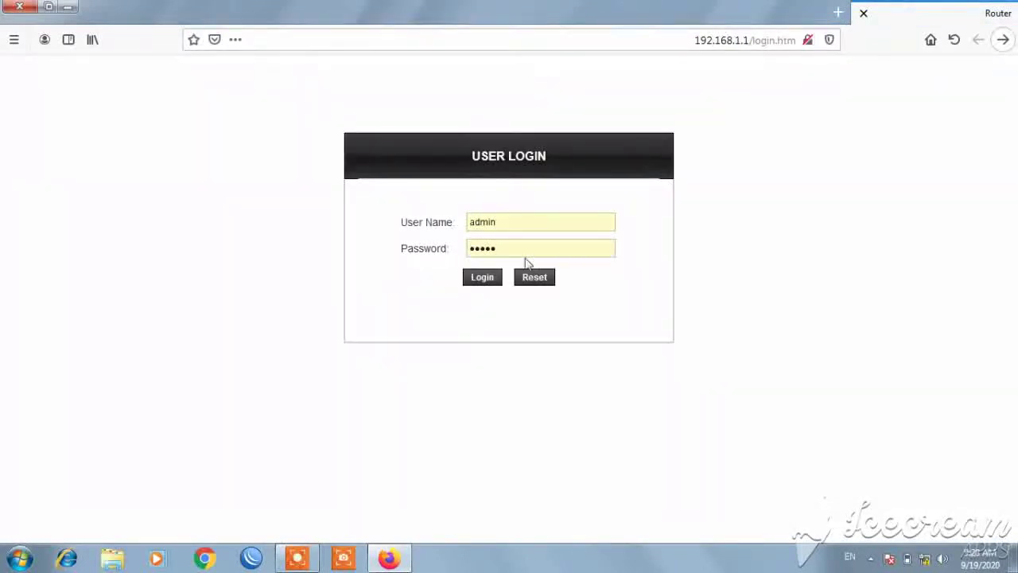
Log in to the router as admin using the saved user name and password
click(513, 223)
double_click(513, 223)
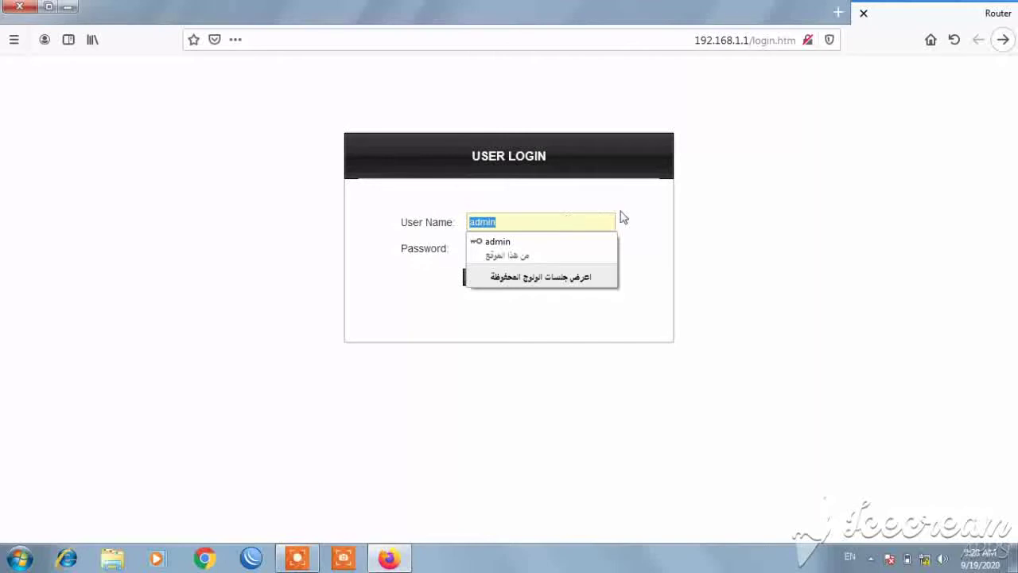
key(Down)
key(Return)
drag(533, 248, 394, 248)
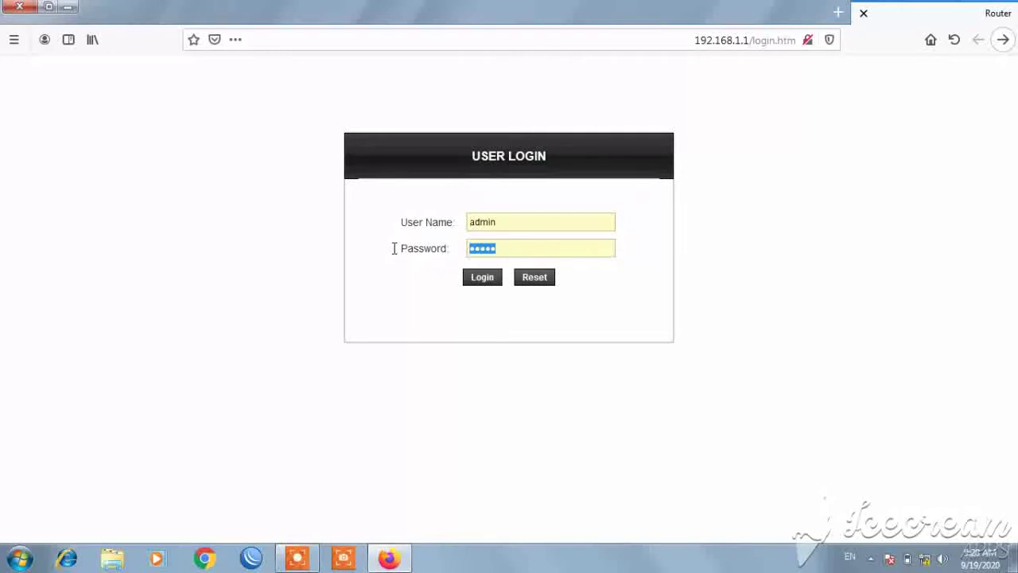
click(485, 280)
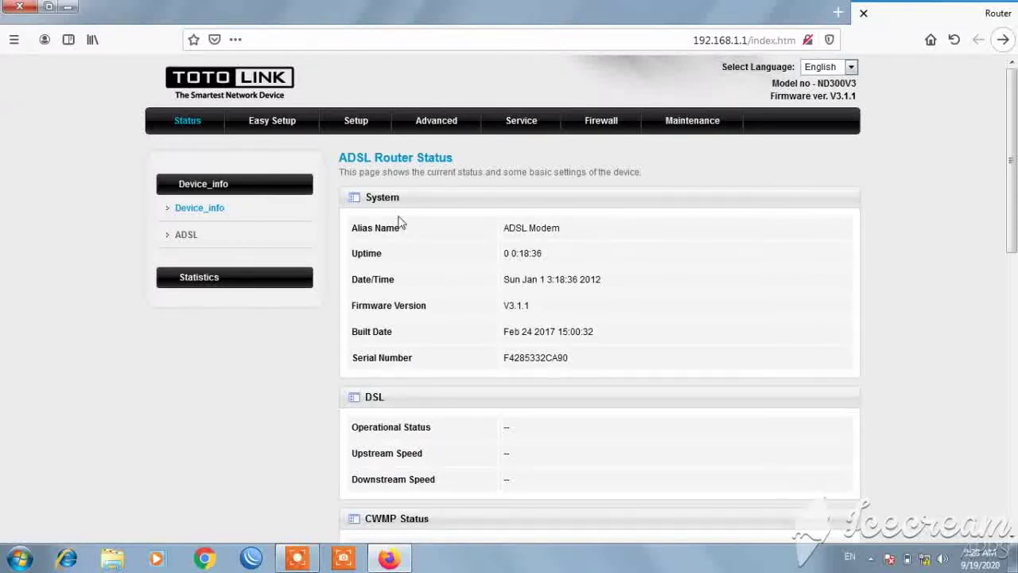
Open the router's WAN configuration page
click(355, 123)
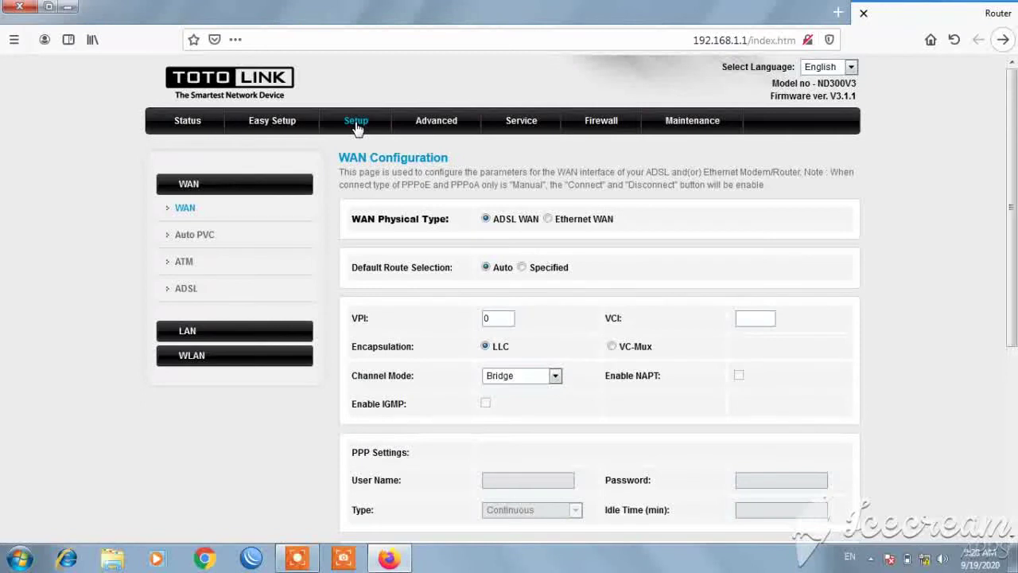
click(186, 210)
Set the ADSL WAN connection's VCI to 35 and its channel mode to PPPoE, and go to the PPP credential fields
drag(1012, 225, 1014, 270)
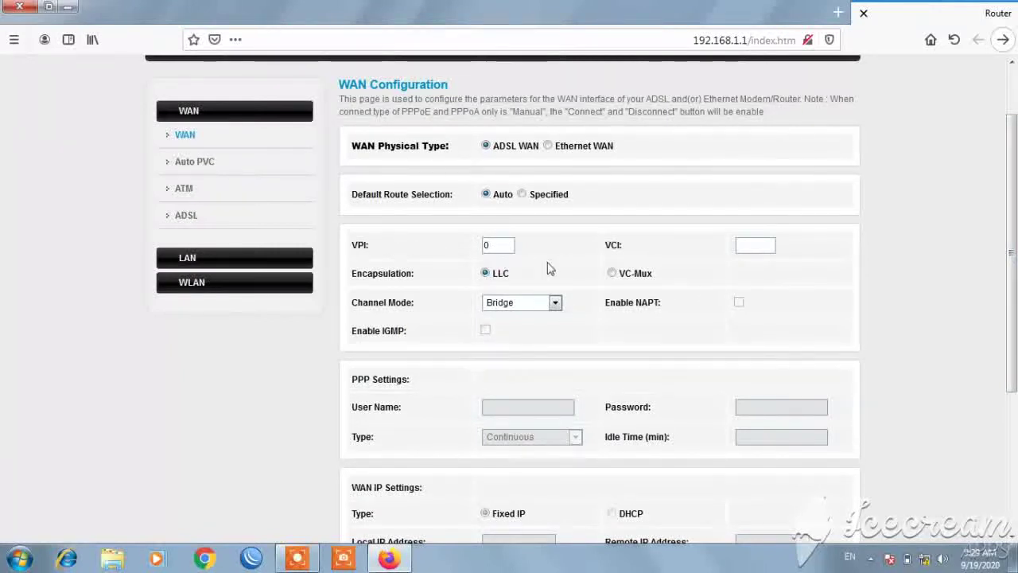
double_click(505, 239)
click(761, 246)
text(35)
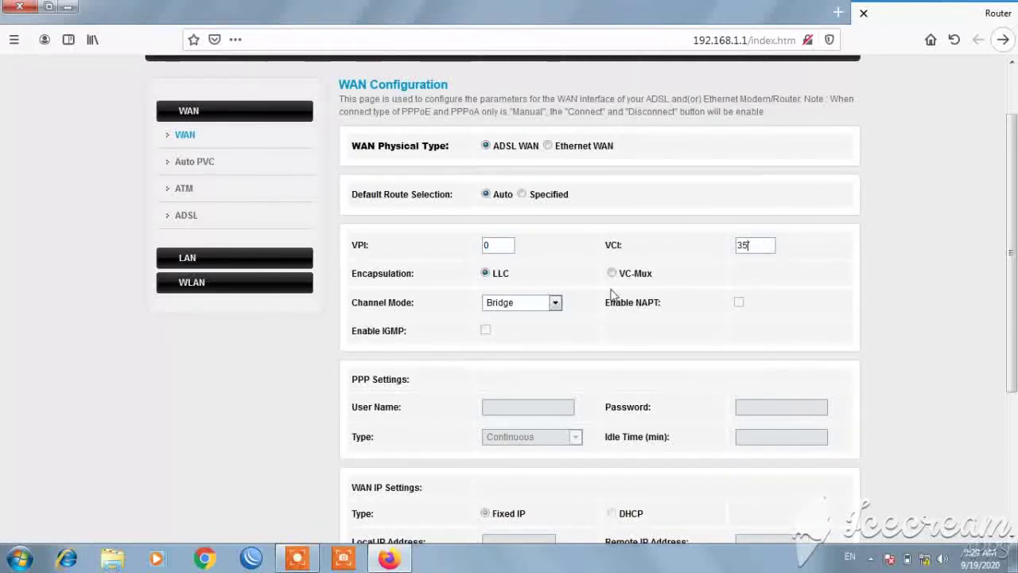
click(556, 304)
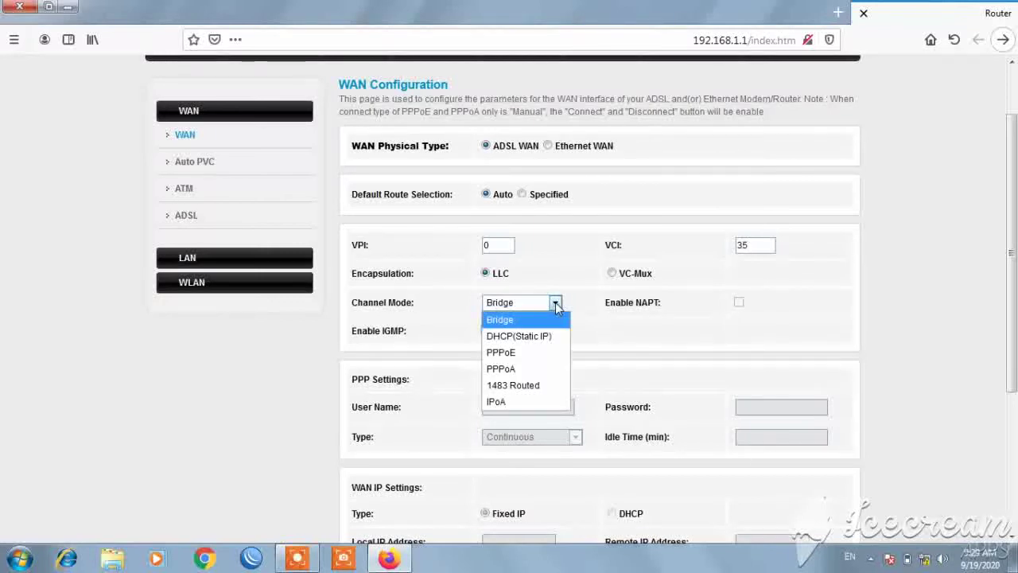
click(524, 354)
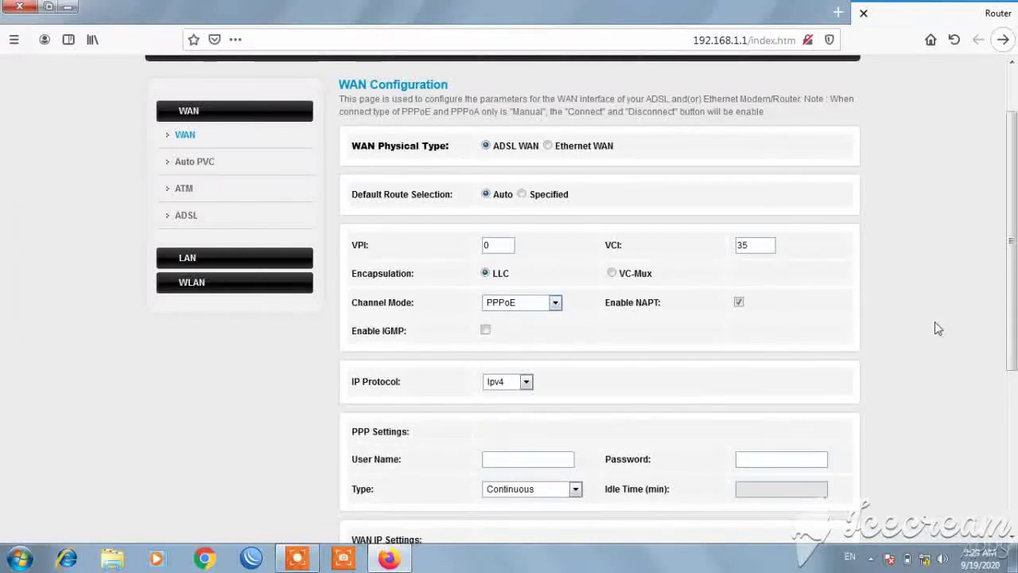
drag(1012, 303, 1013, 350)
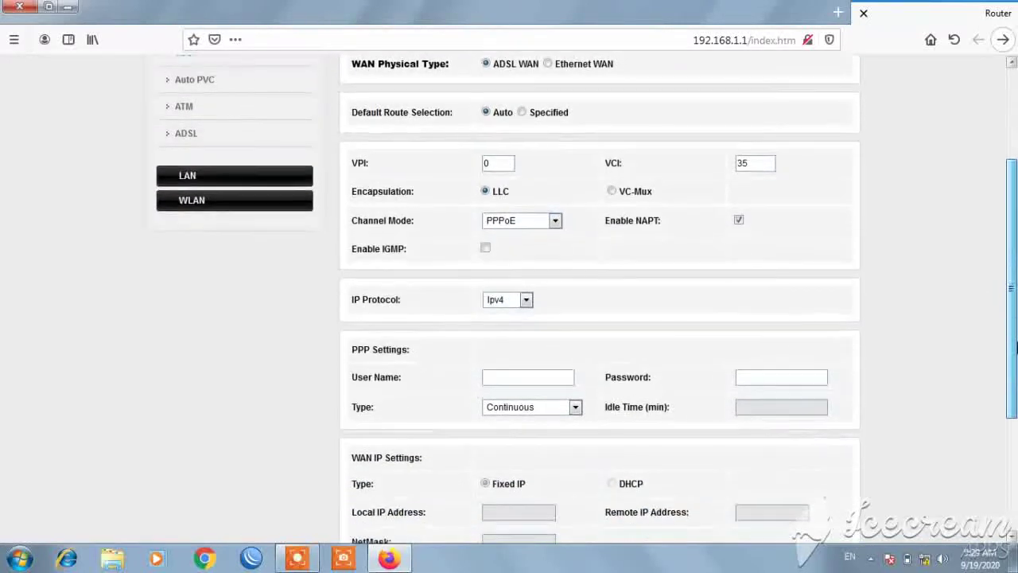
click(535, 372)
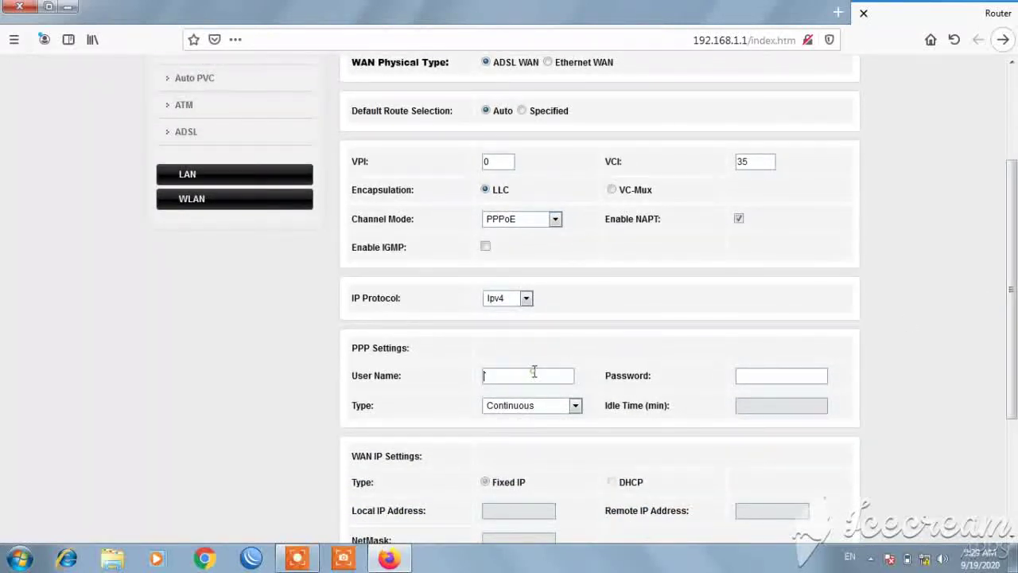
click(804, 373)
click(691, 355)
Switch the WAN physical type to Ethernet WAN and accept the automatic reboot
drag(1015, 332, 1011, 256)
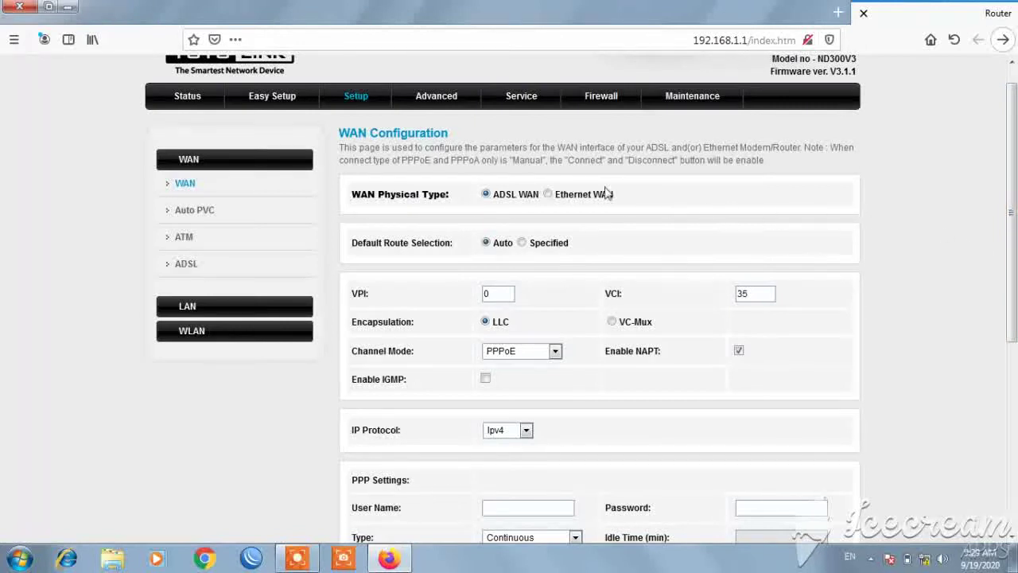
click(548, 195)
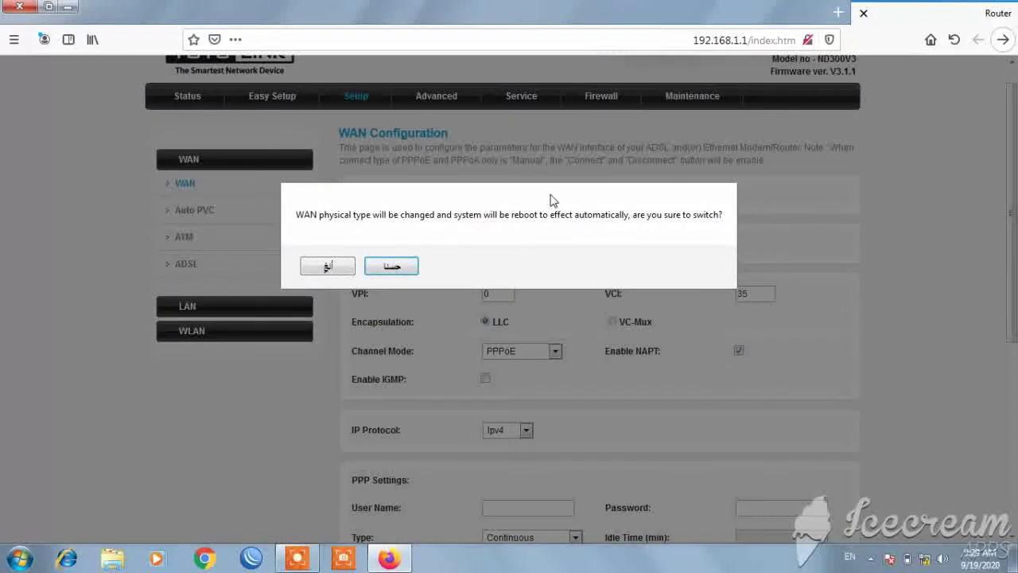
click(391, 265)
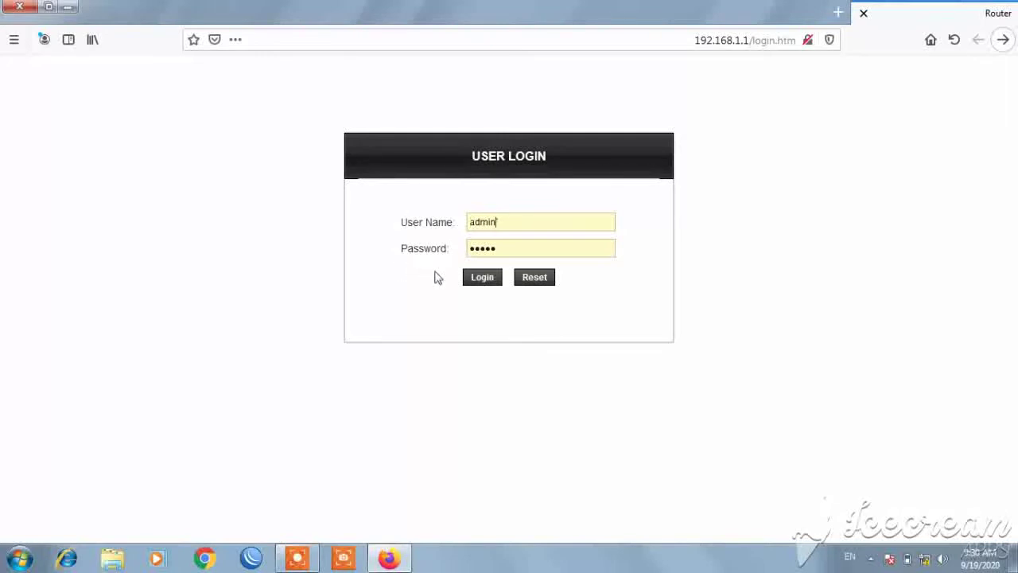
Log back in to the router as admin and open the WAN configuration page
click(484, 279)
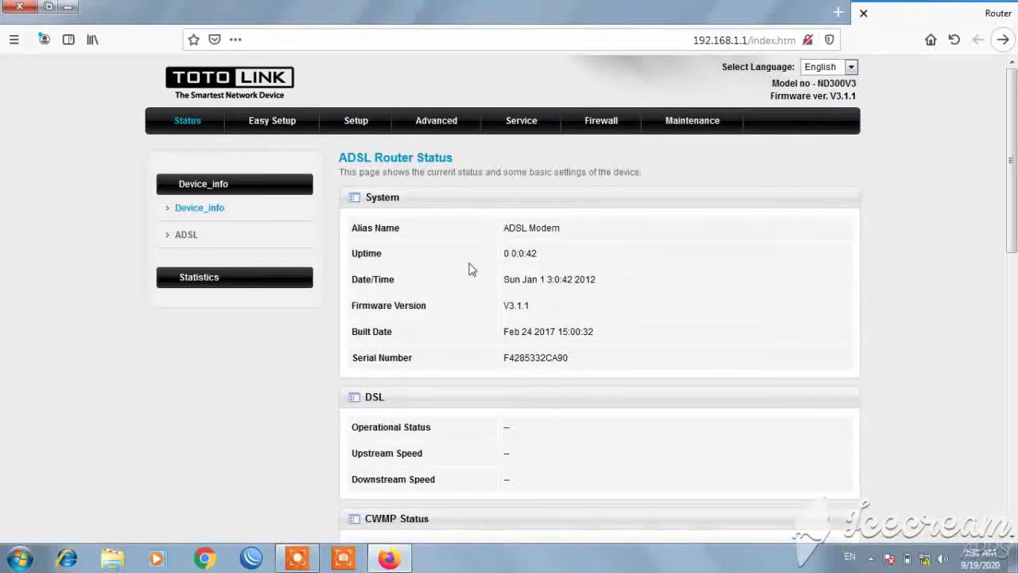
click(357, 127)
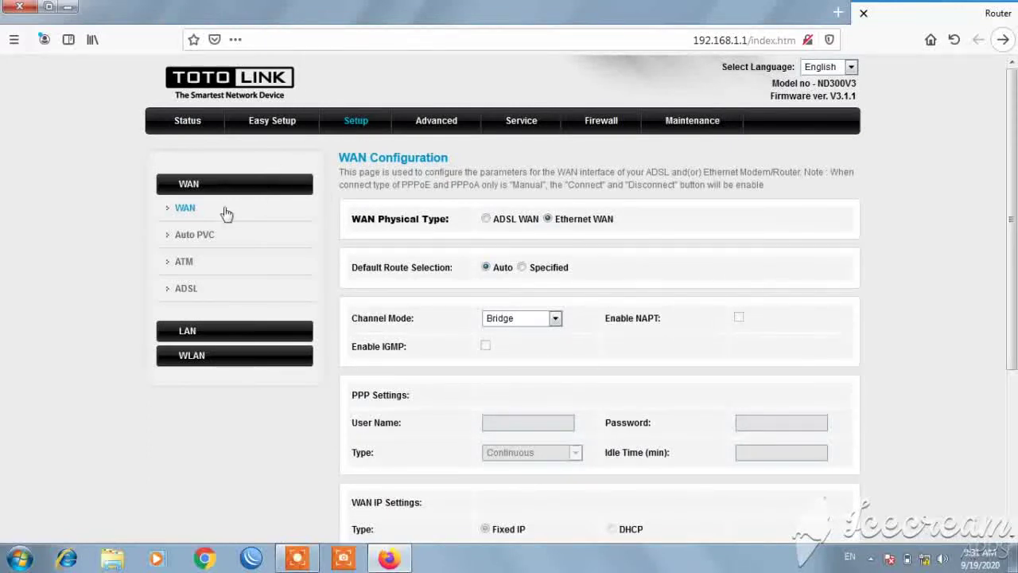
Open the wireless repeater settings in the WLAN setup
click(202, 357)
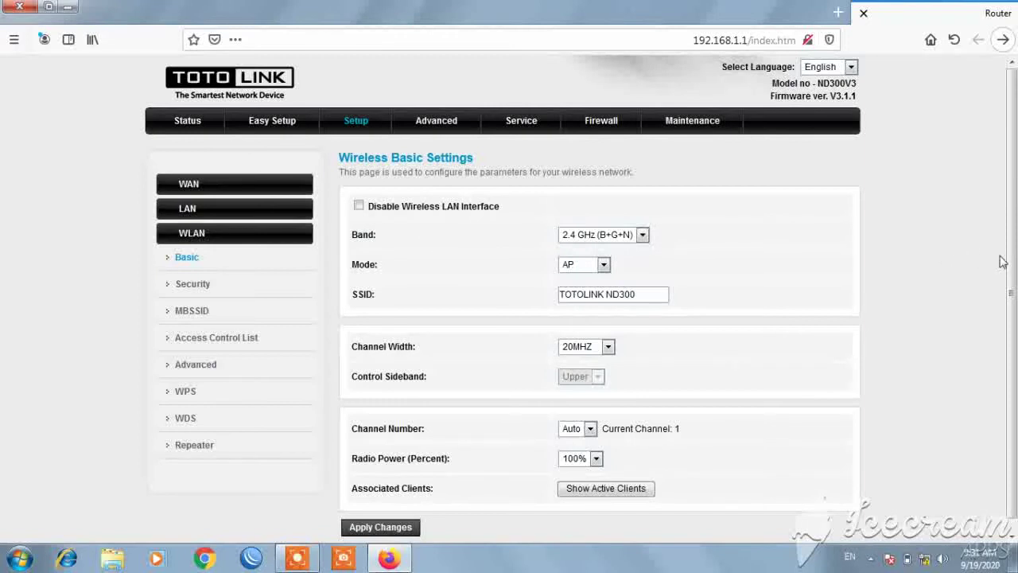
scroll(1013, 270, down, 1)
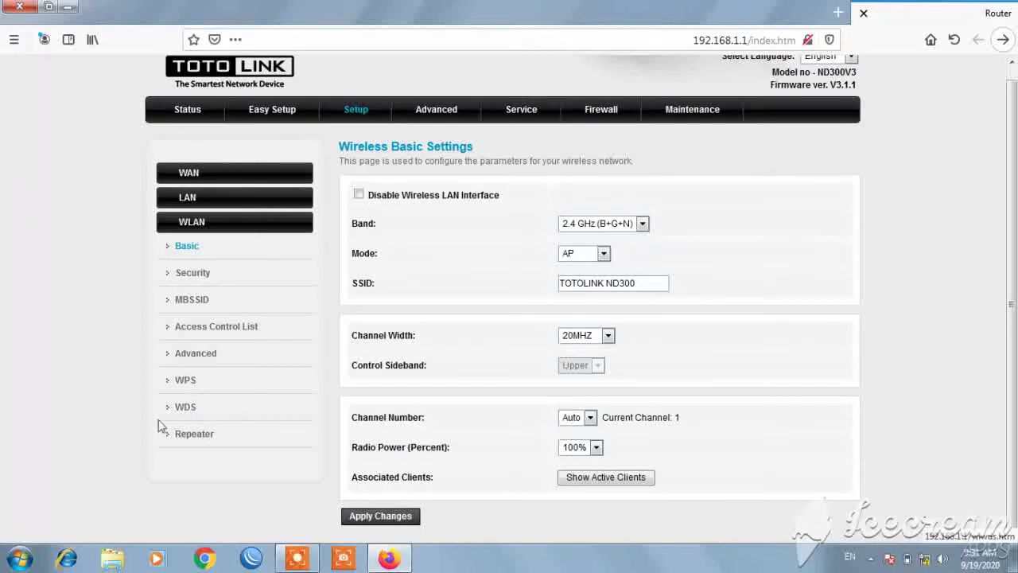
click(202, 436)
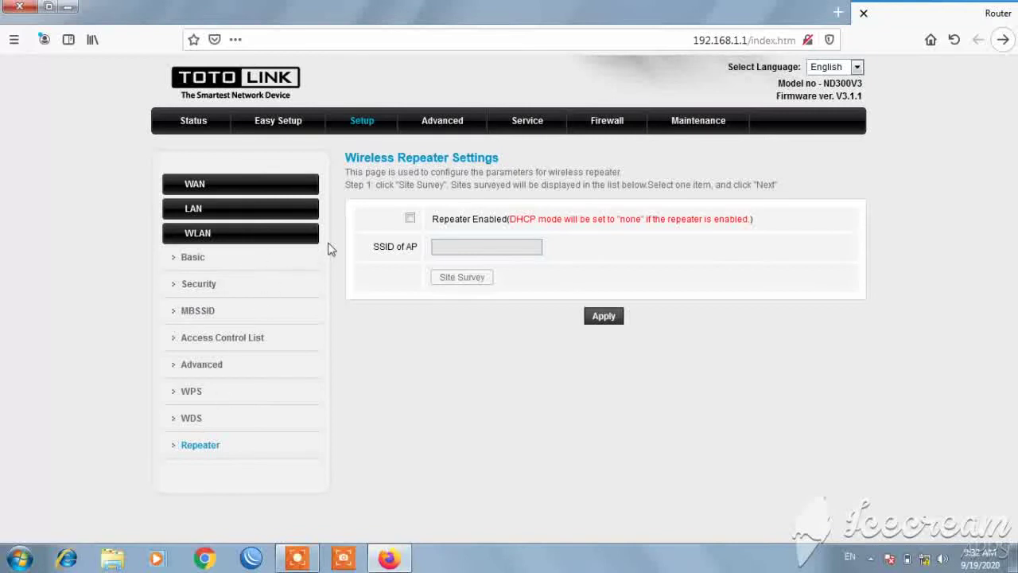
Enable the wireless repeater and survey the nearby networks, highlighting the SSID weg-630
click(411, 219)
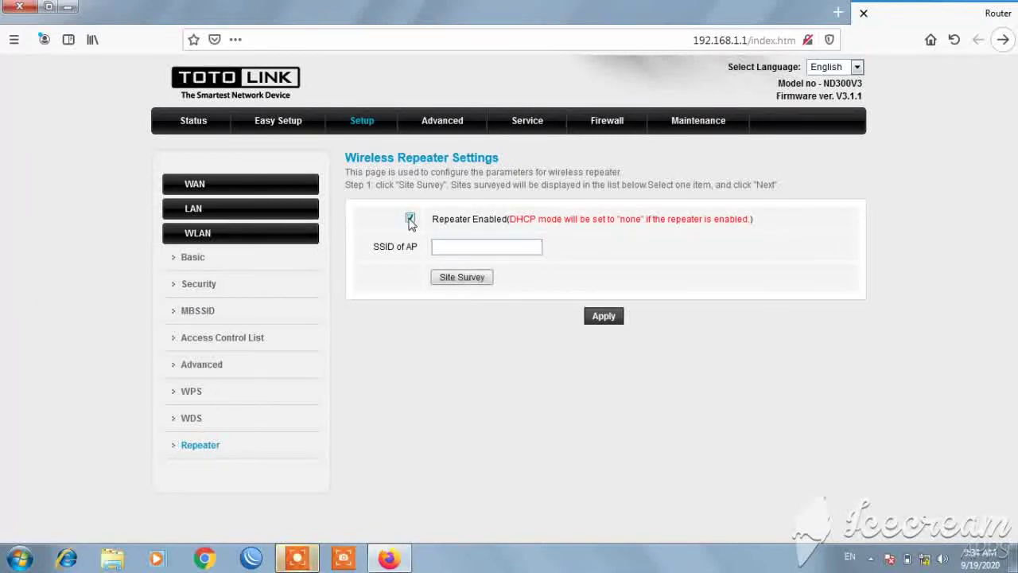
click(466, 281)
click(487, 269)
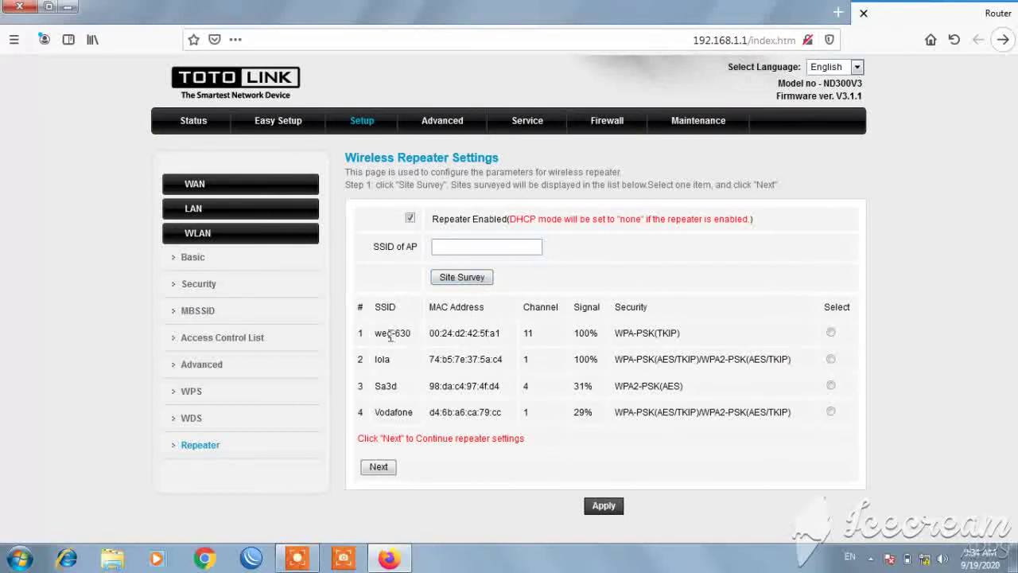
drag(375, 334, 432, 334)
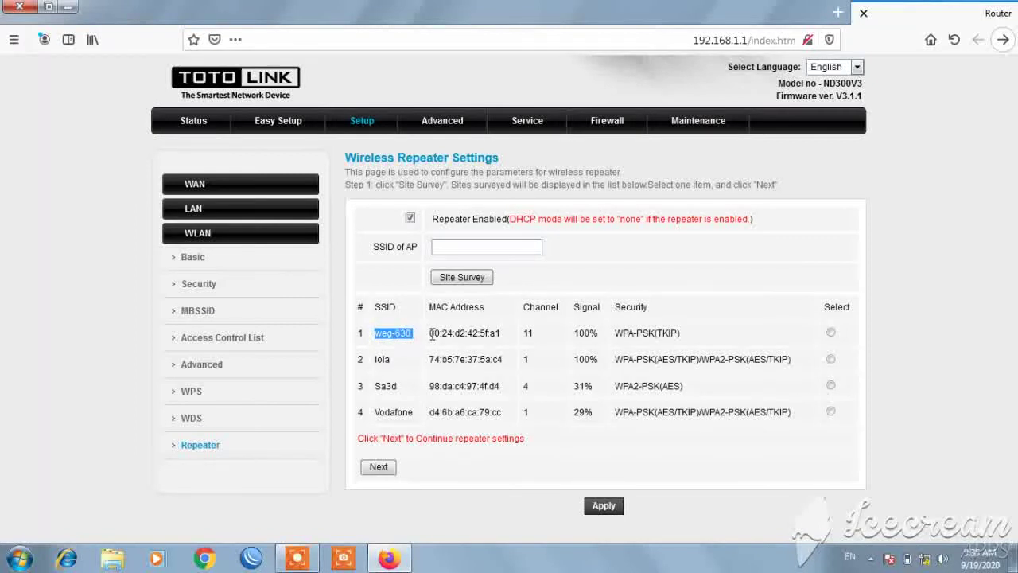